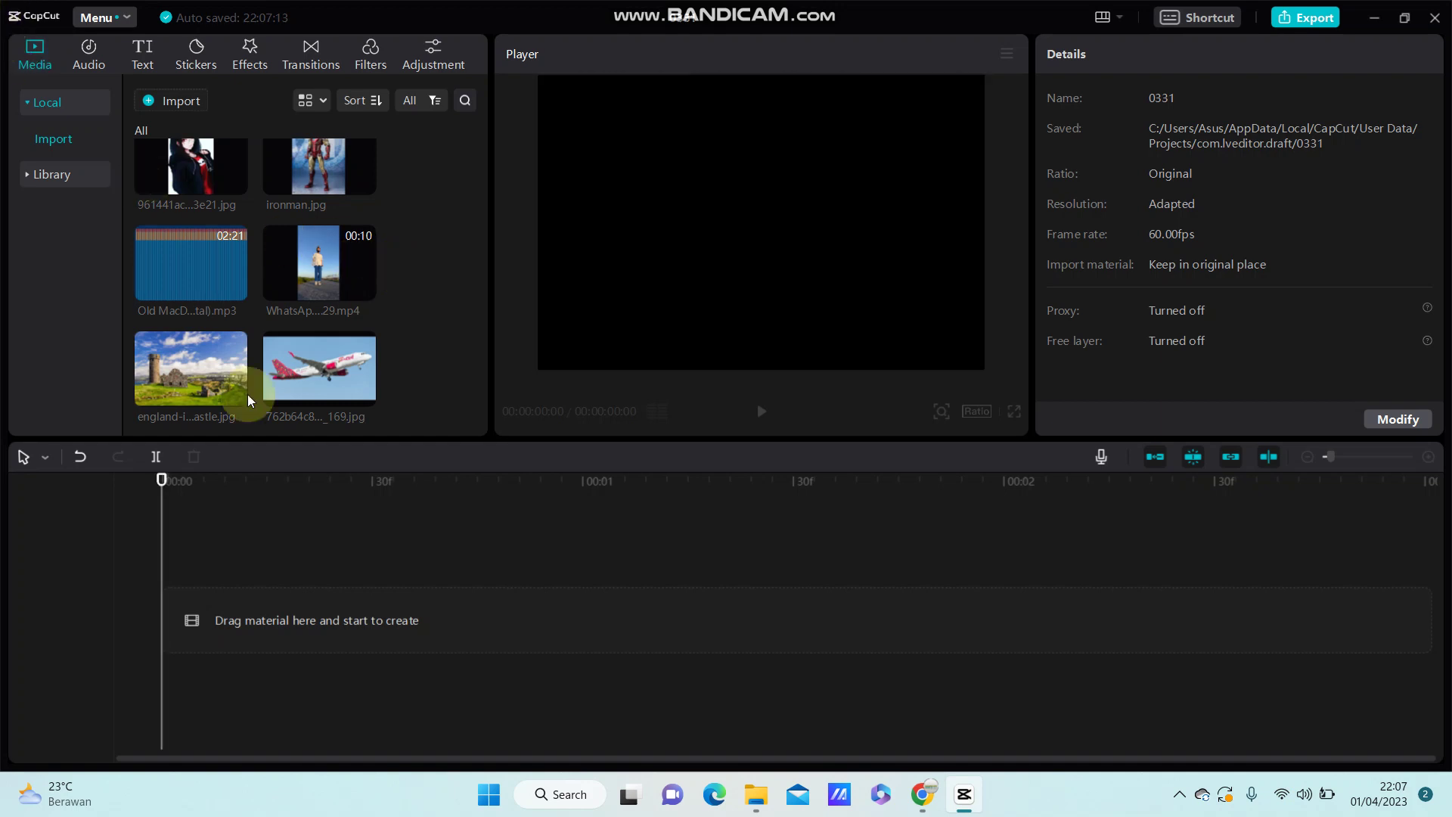
Place the castle image on the timeline with the airplane image above it, both starting at 0
{"action": "left_click", "coordinate": [214, 381]}
{"action": "left_click_drag", "start_coordinate": [214, 381], "coordinate": [219, 597]}
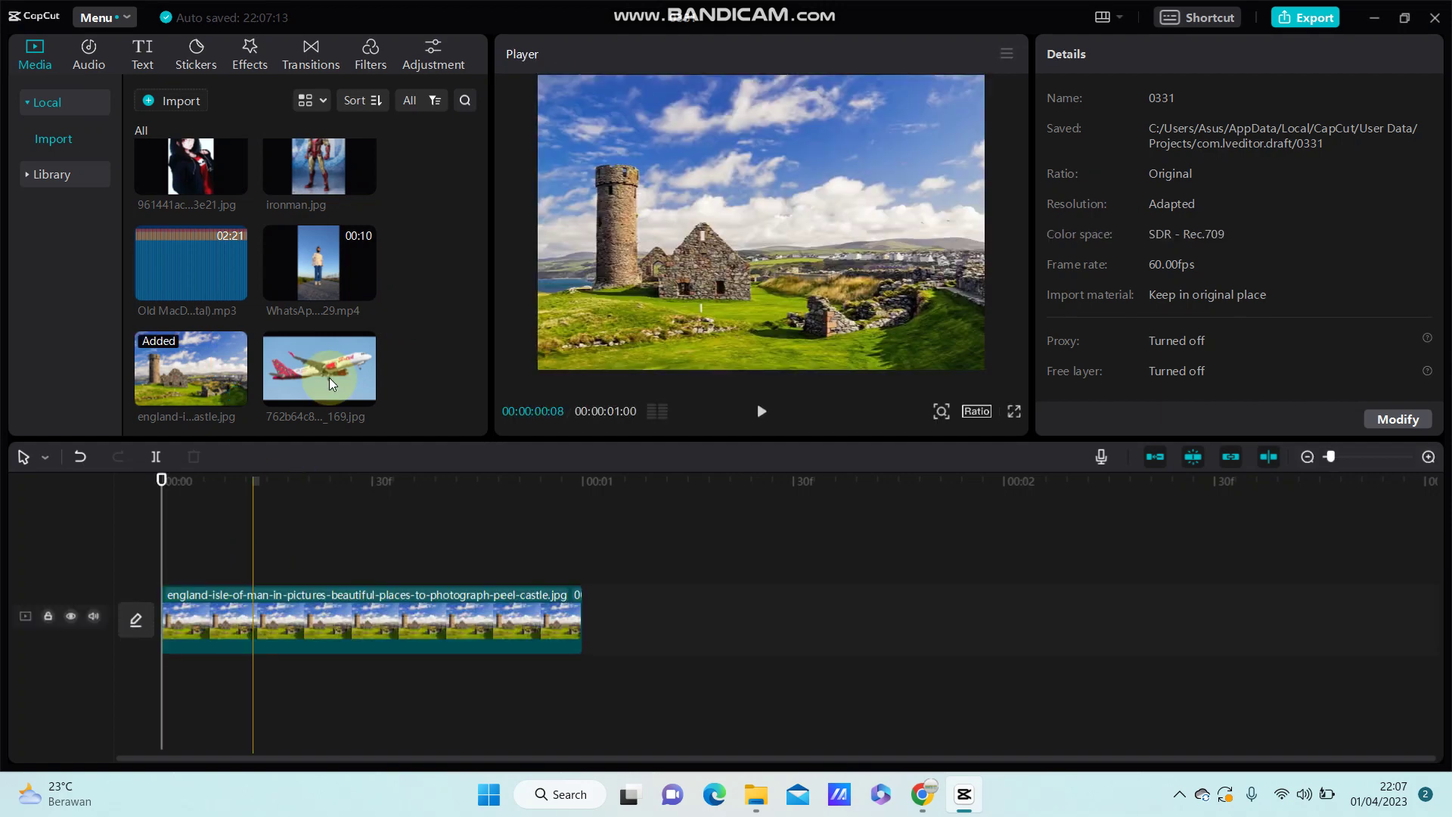
{"action": "left_click_drag", "start_coordinate": [329, 378], "coordinate": [170, 545]}
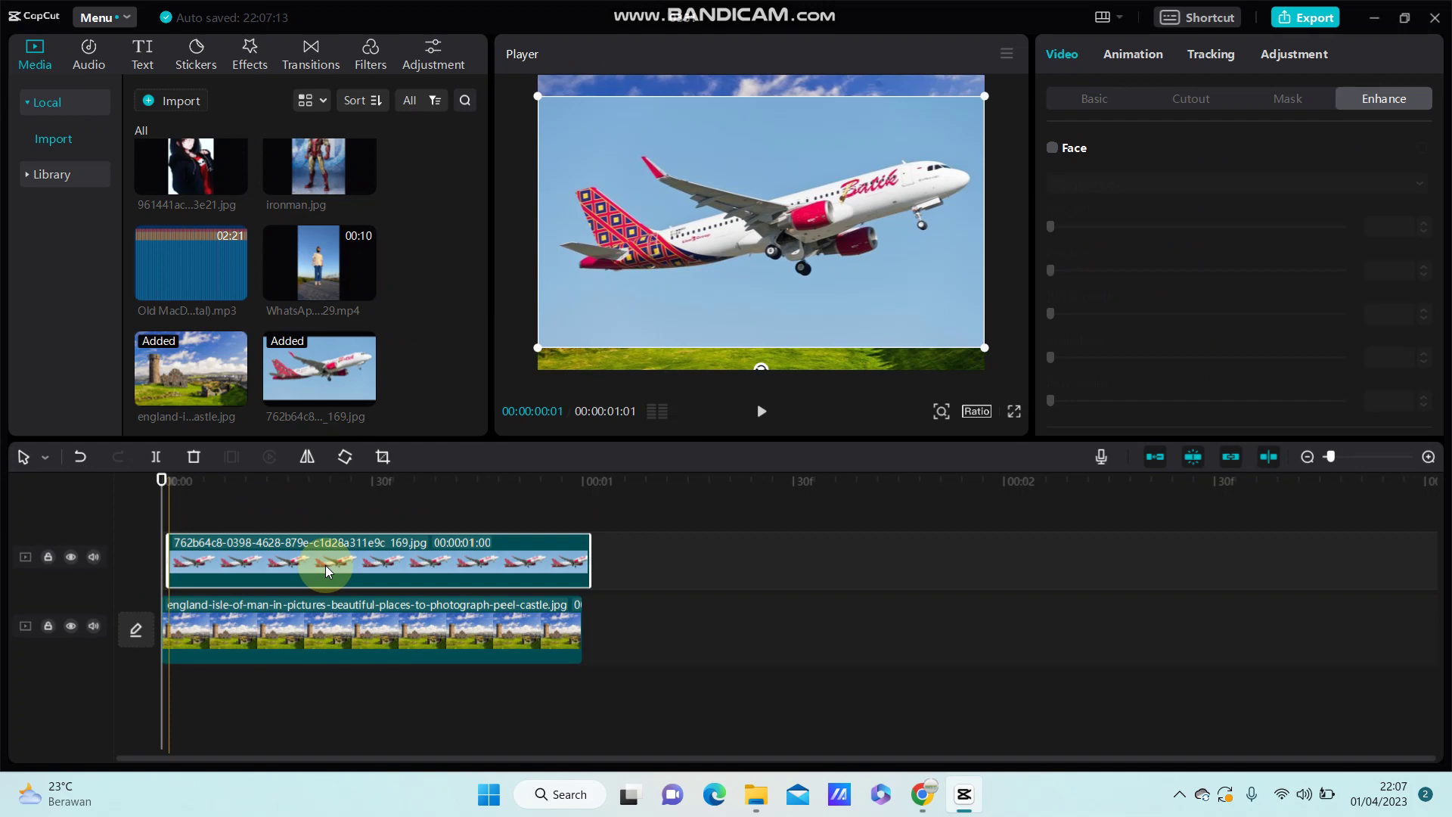
{"action": "left_click_drag", "start_coordinate": [327, 571], "coordinate": [316, 565]}
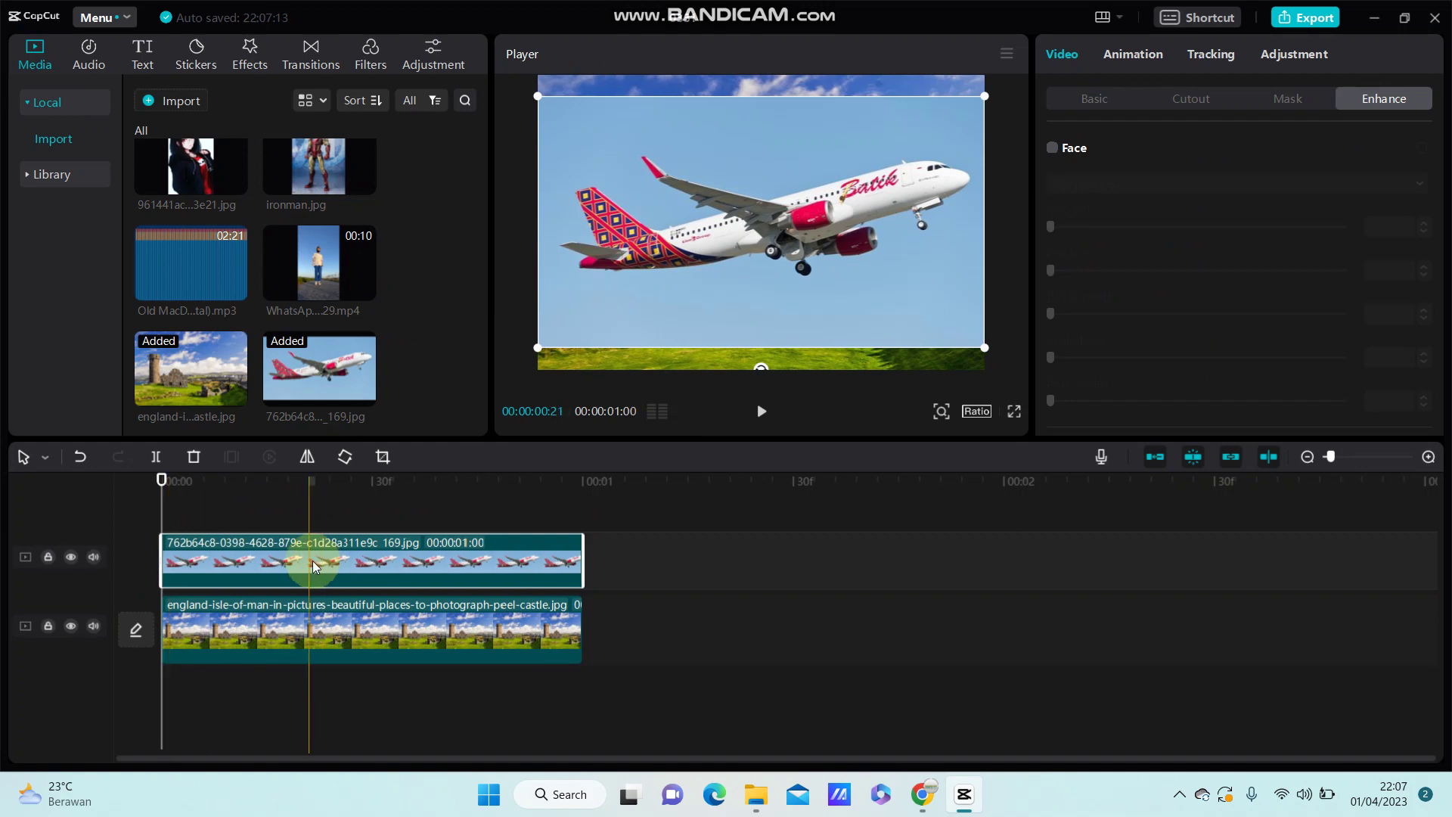
{"action": "left_click", "coordinate": [164, 482]}
{"action": "left_click", "coordinate": [1176, 108]}
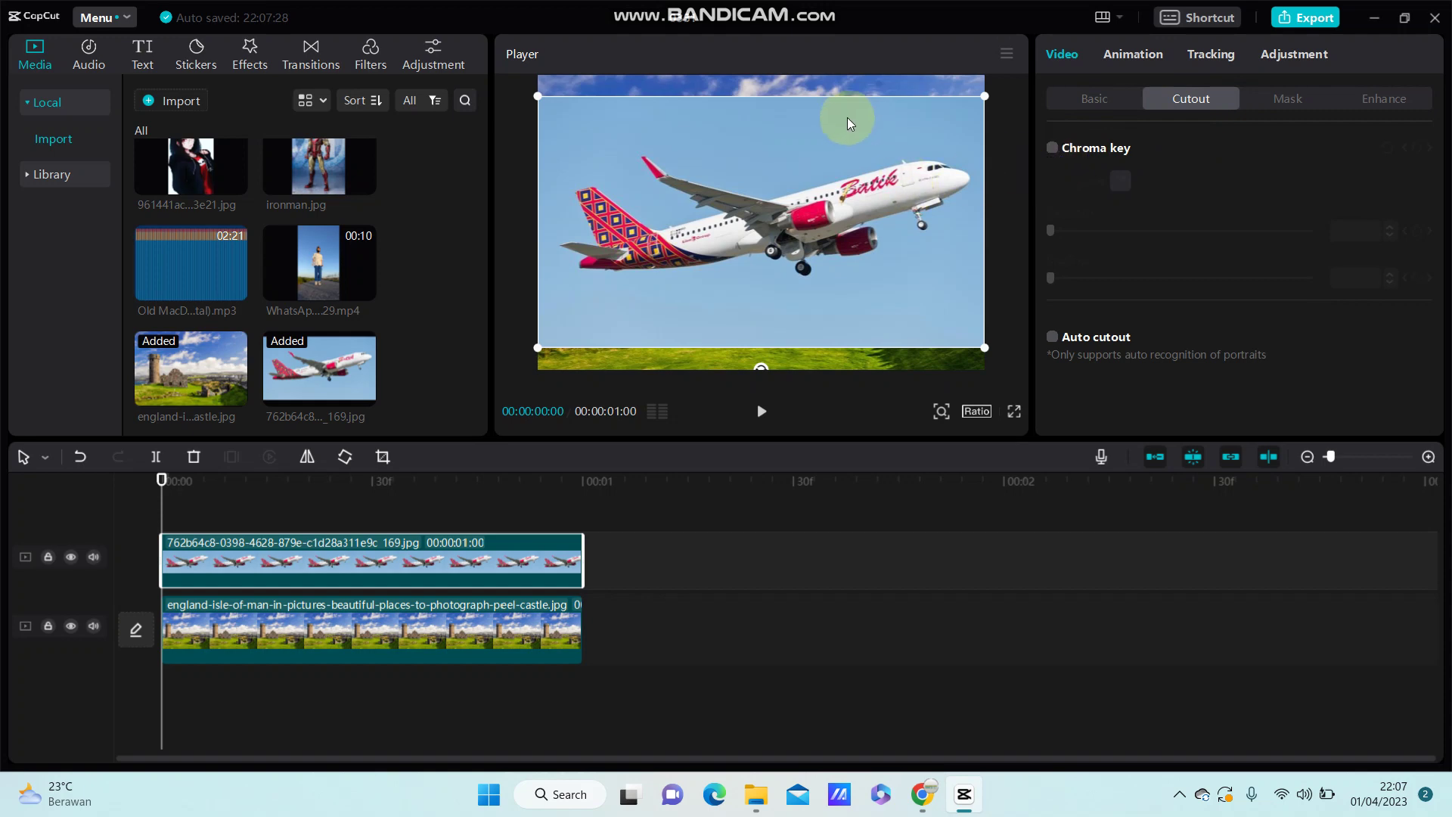
Chroma-key out the airplane's blue sky, then shrink the plane and move it up into the castle sky
{"action": "left_click", "coordinate": [1053, 148]}
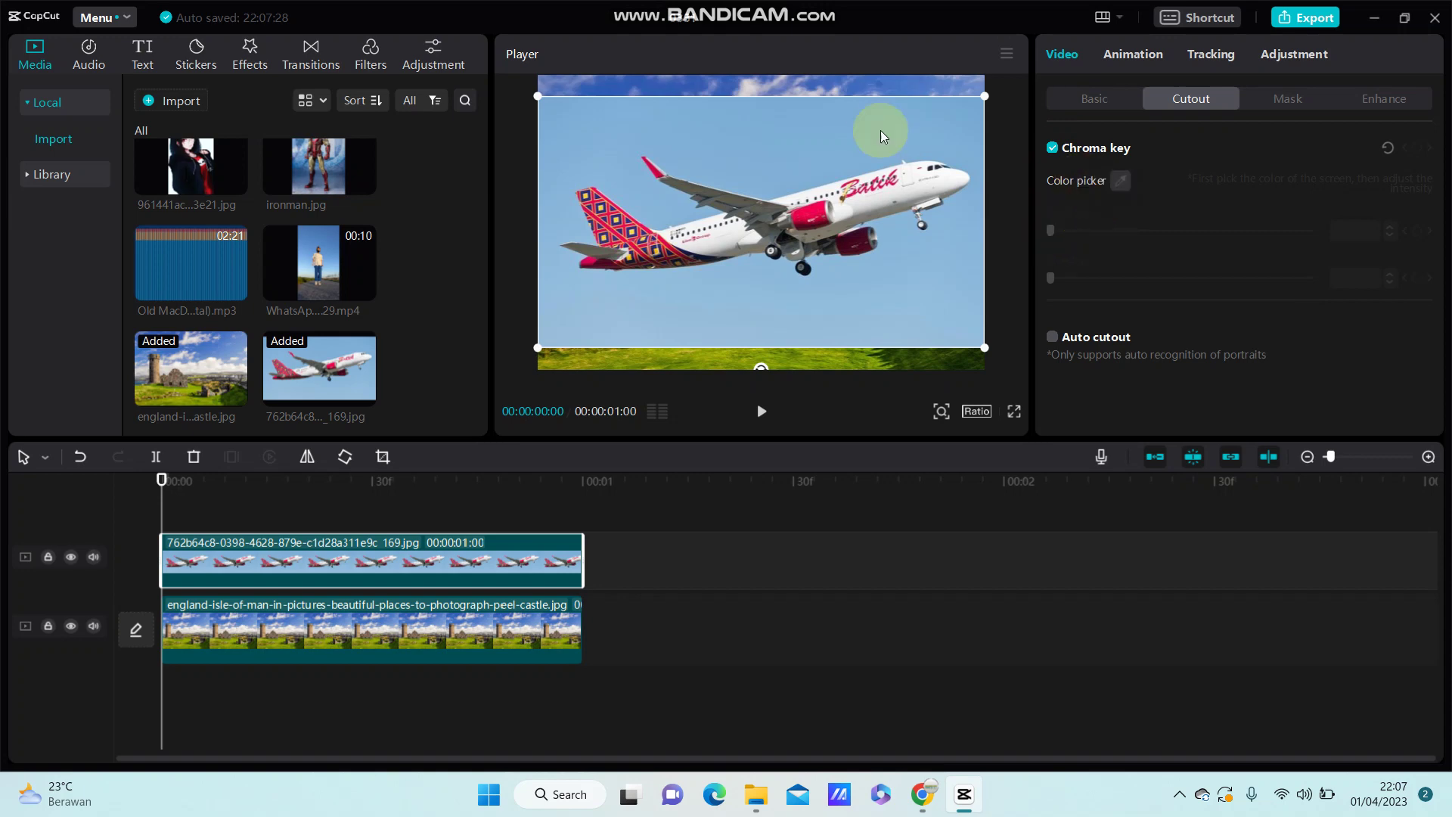
{"action": "left_click", "coordinate": [1120, 181]}
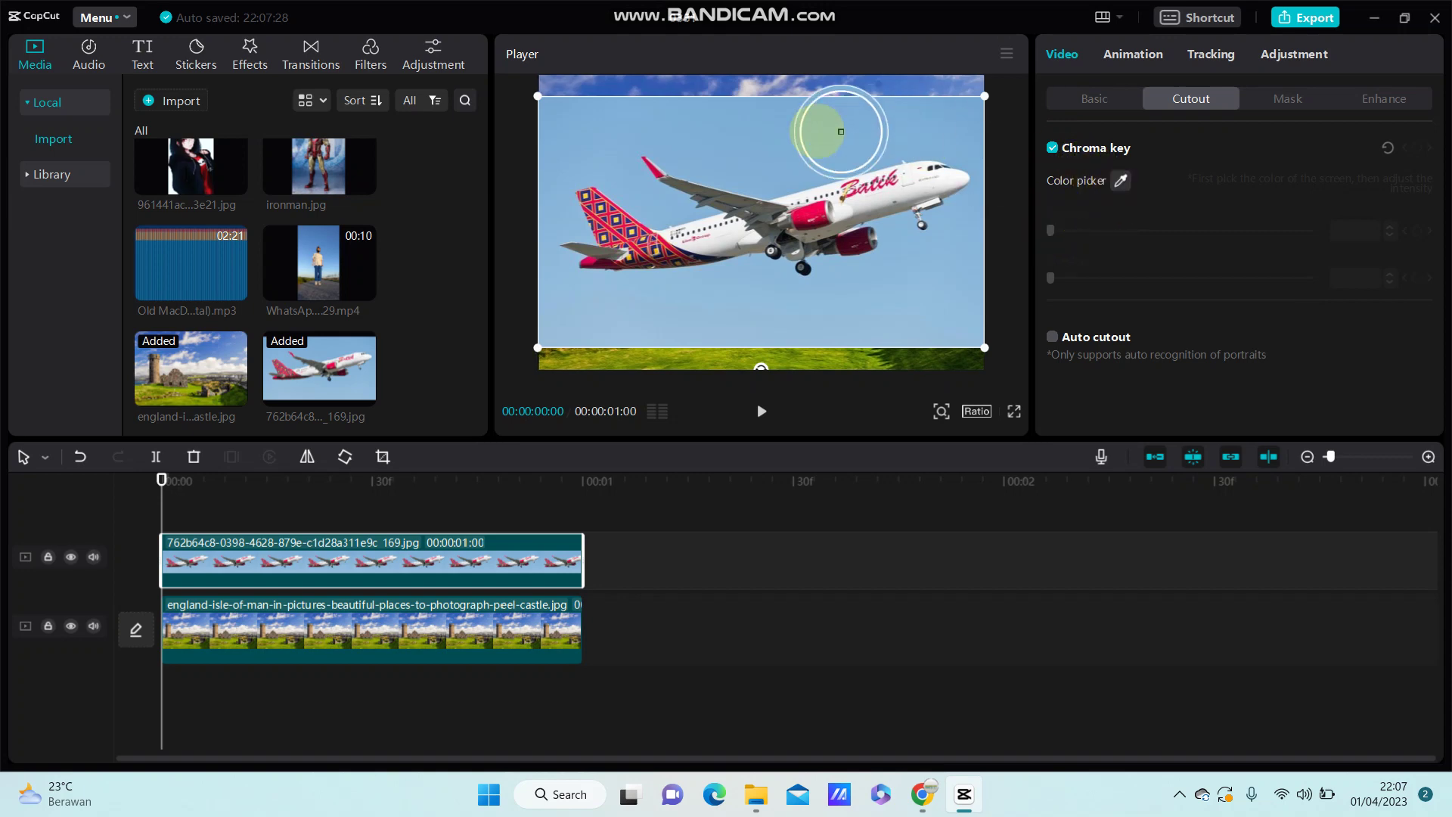
{"action": "left_click", "coordinate": [817, 132]}
{"action": "left_click_drag", "start_coordinate": [1051, 232], "coordinate": [1060, 233]}
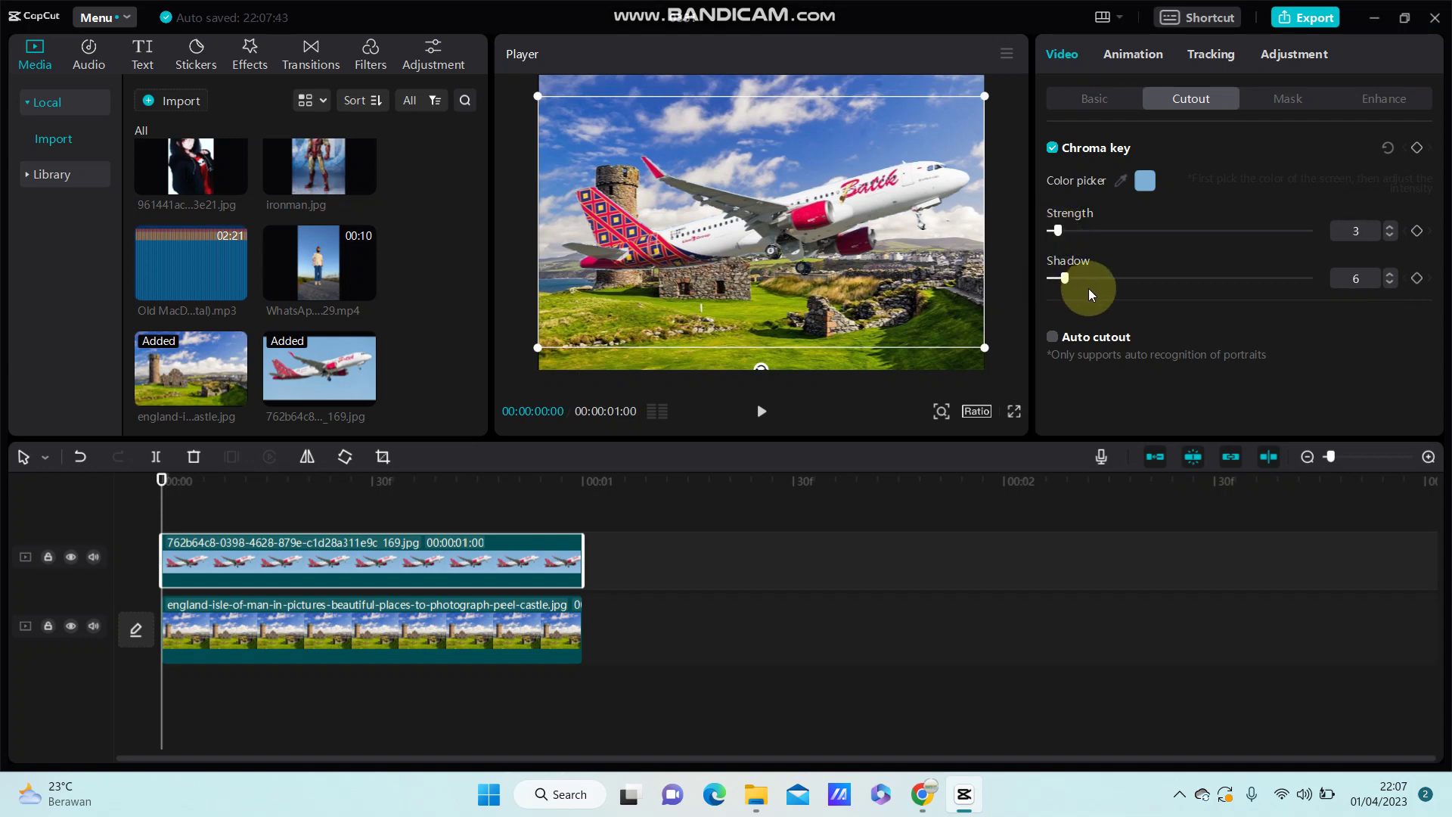
{"action": "left_click_drag", "start_coordinate": [986, 346], "coordinate": [885, 293]}
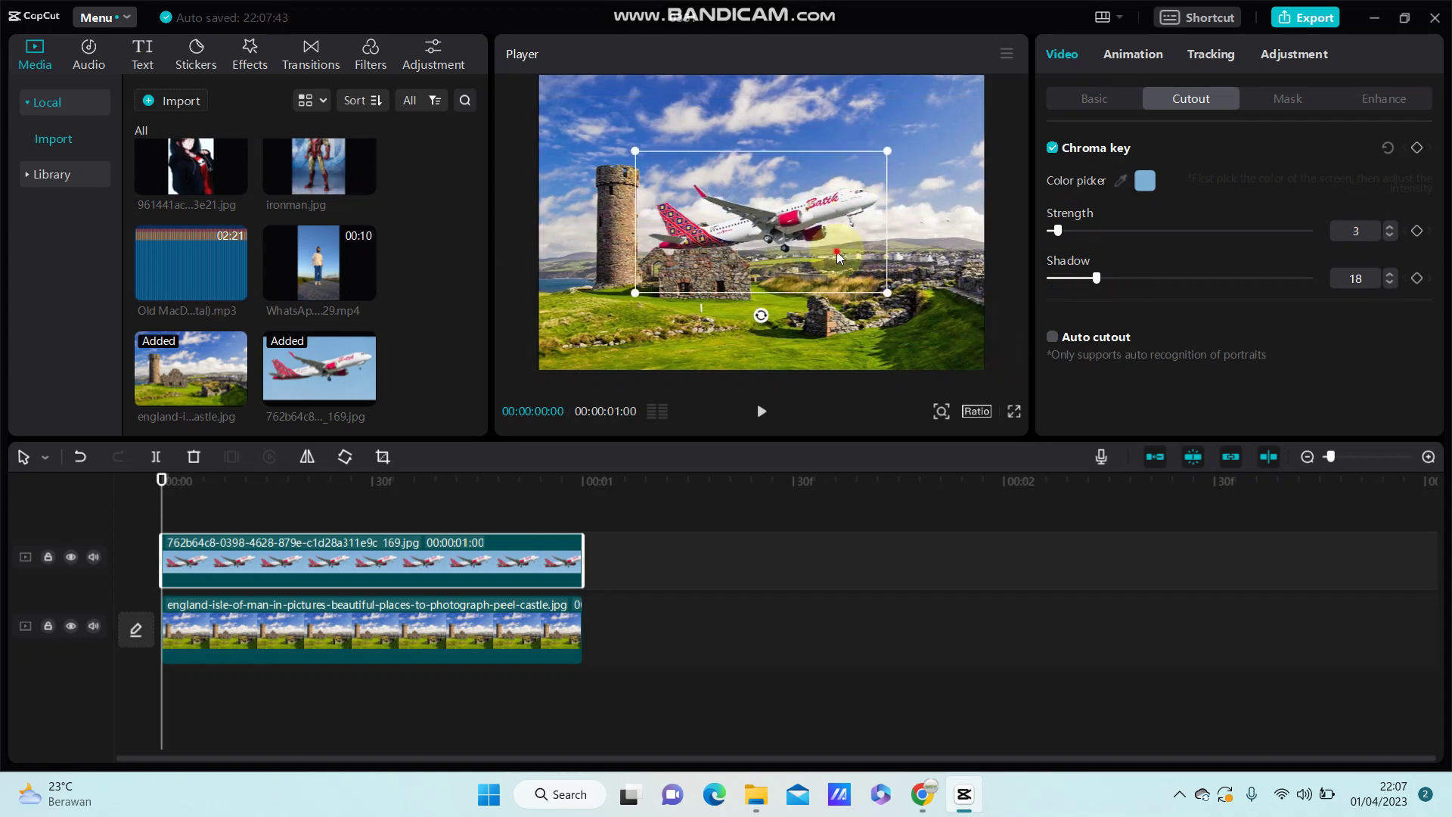
{"action": "left_click_drag", "start_coordinate": [856, 170], "coordinate": [888, 105]}
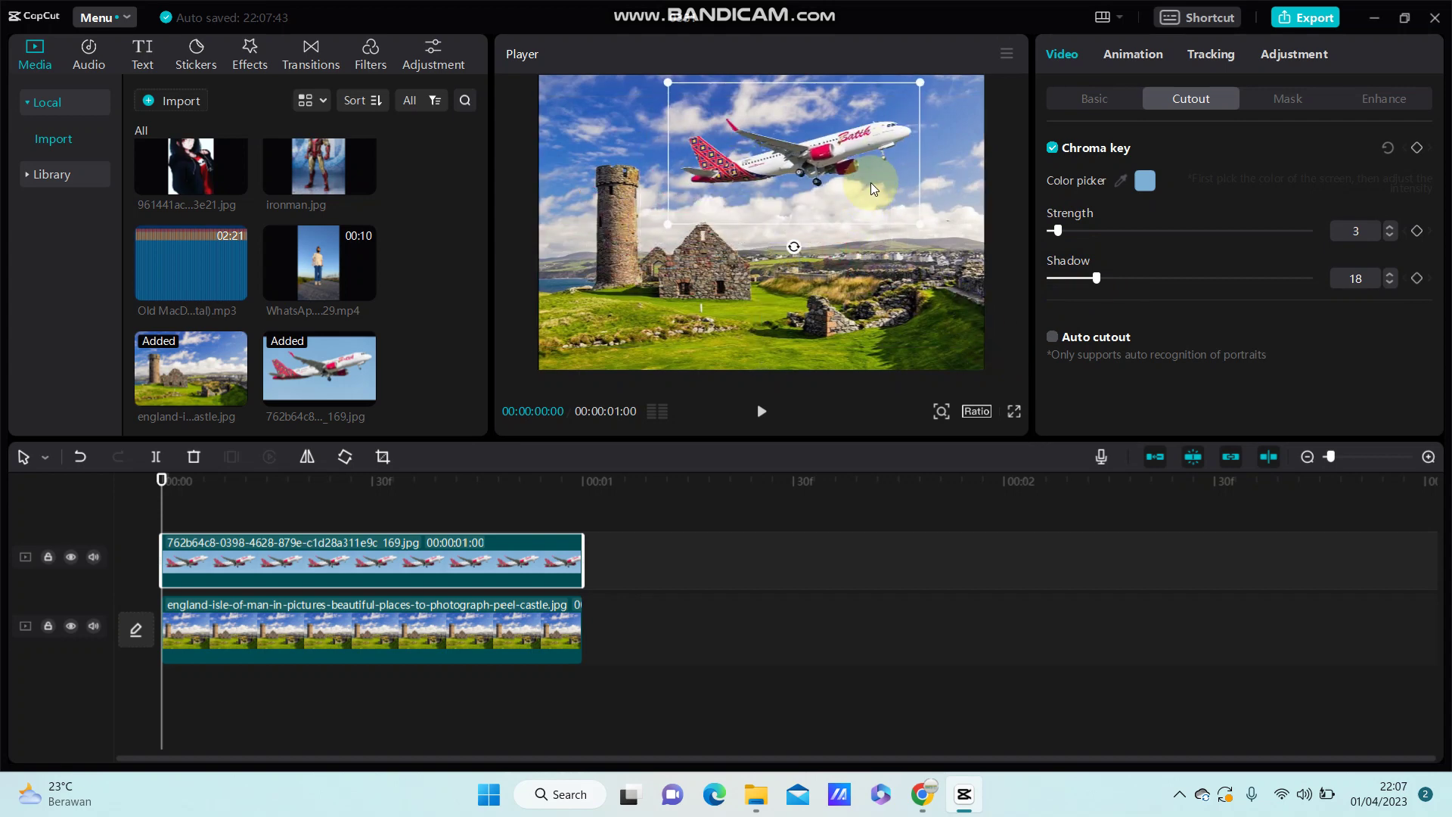
Add the BW 3 filter and trim it to end with the airplane clip
{"action": "left_click", "coordinate": [371, 55]}
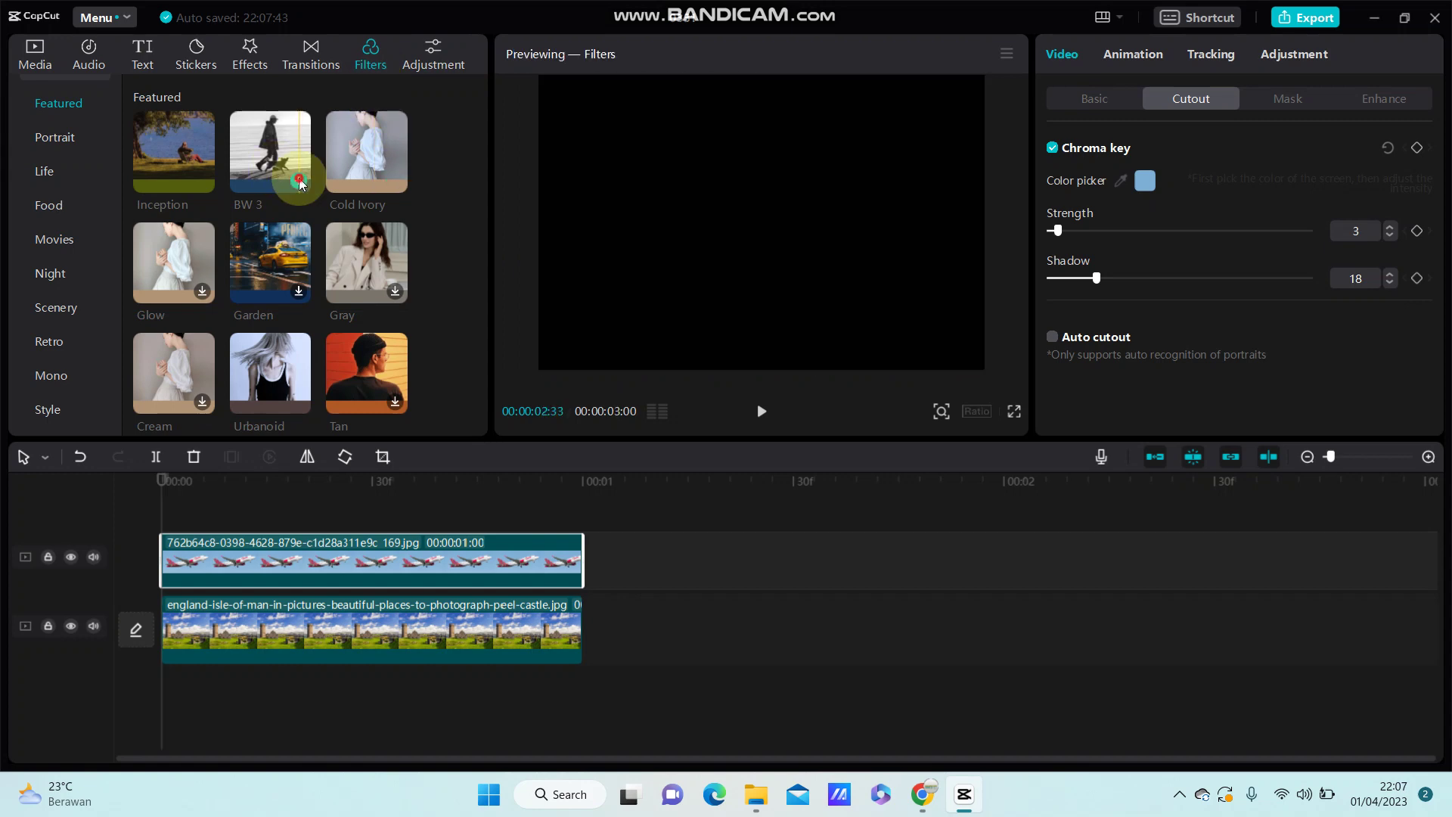
{"action": "left_click", "coordinate": [298, 179]}
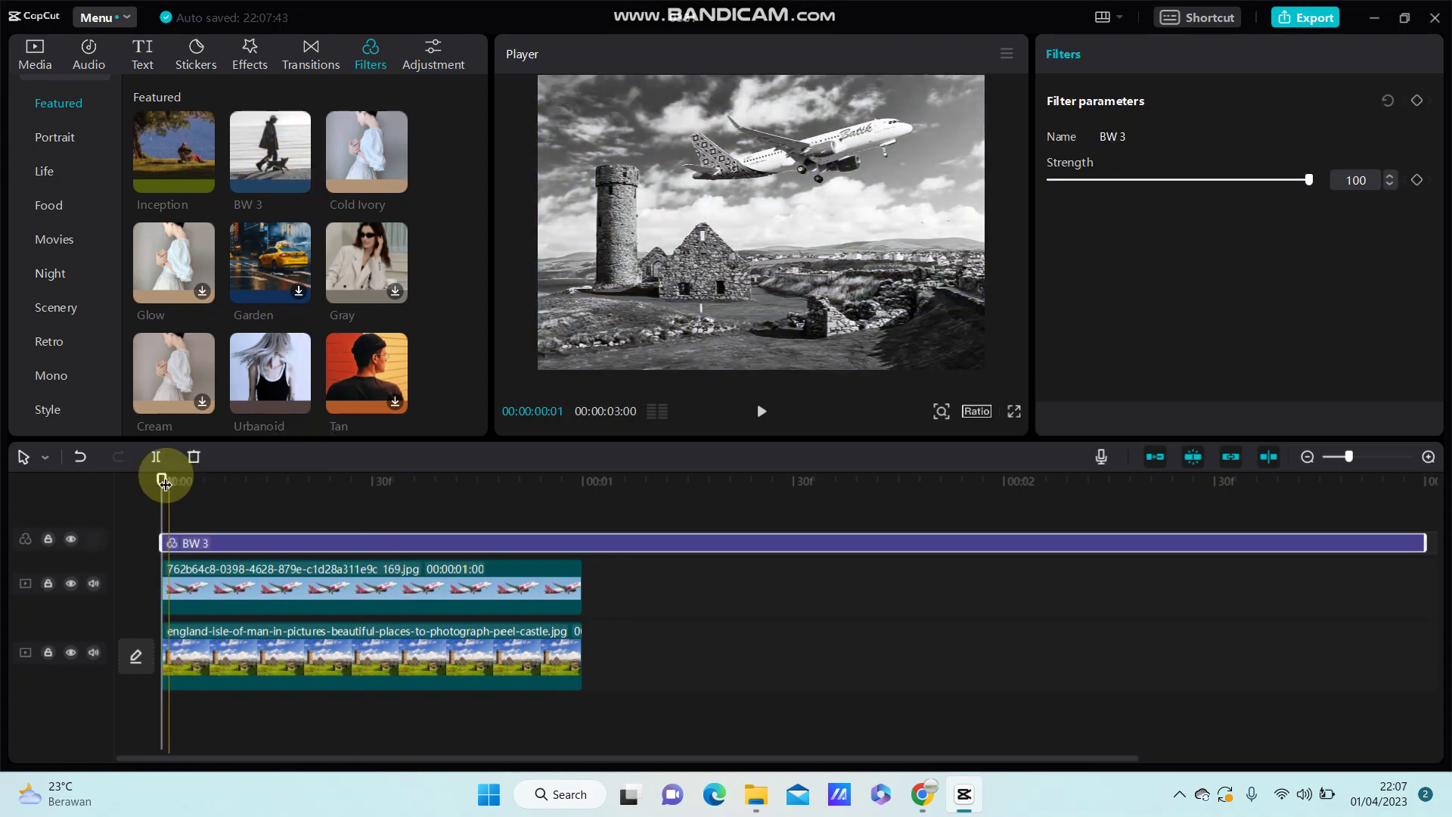
{"action": "left_click_drag", "start_coordinate": [167, 480], "coordinate": [583, 540]}
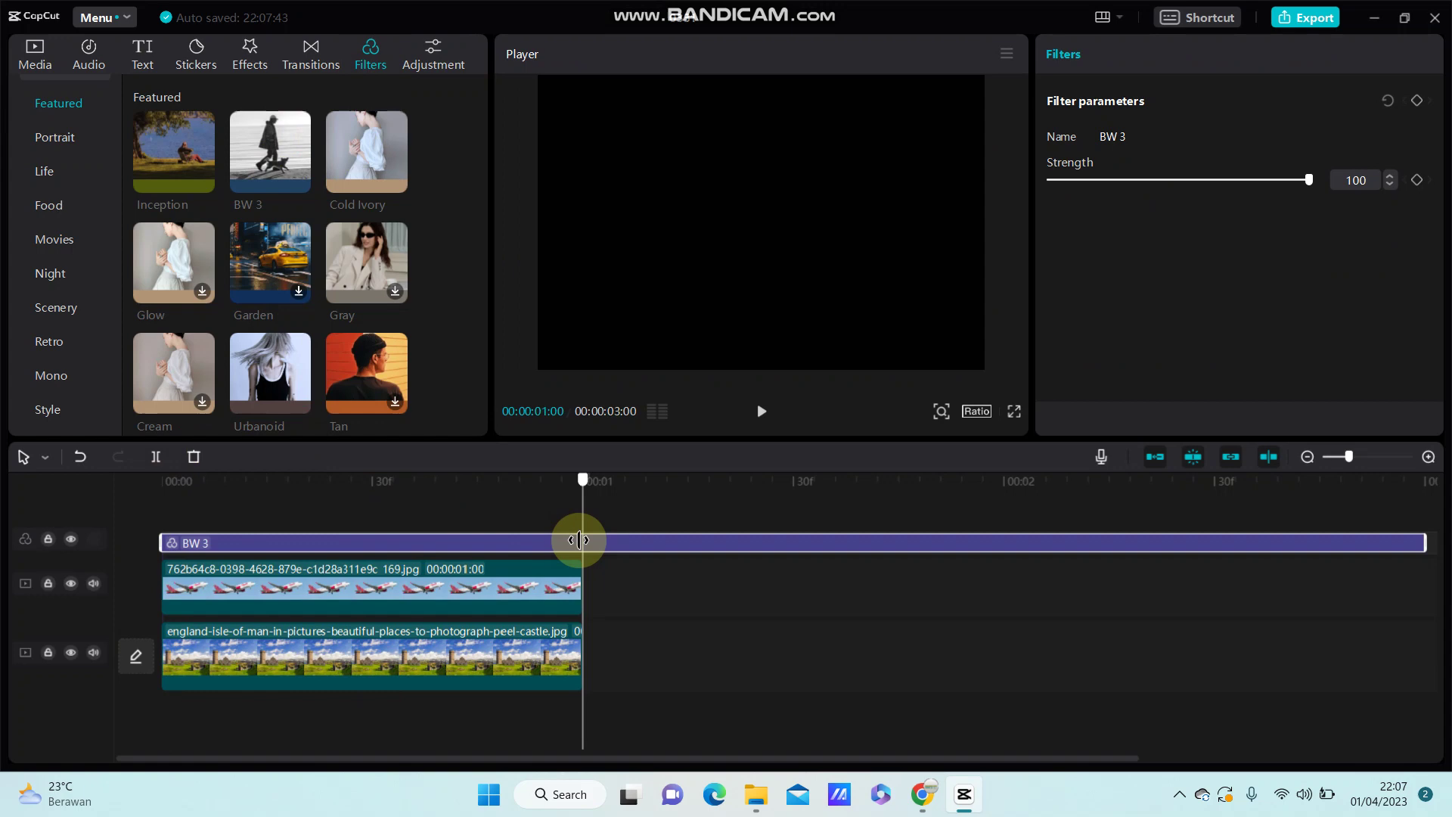
{"action": "left_click", "coordinate": [197, 459]}
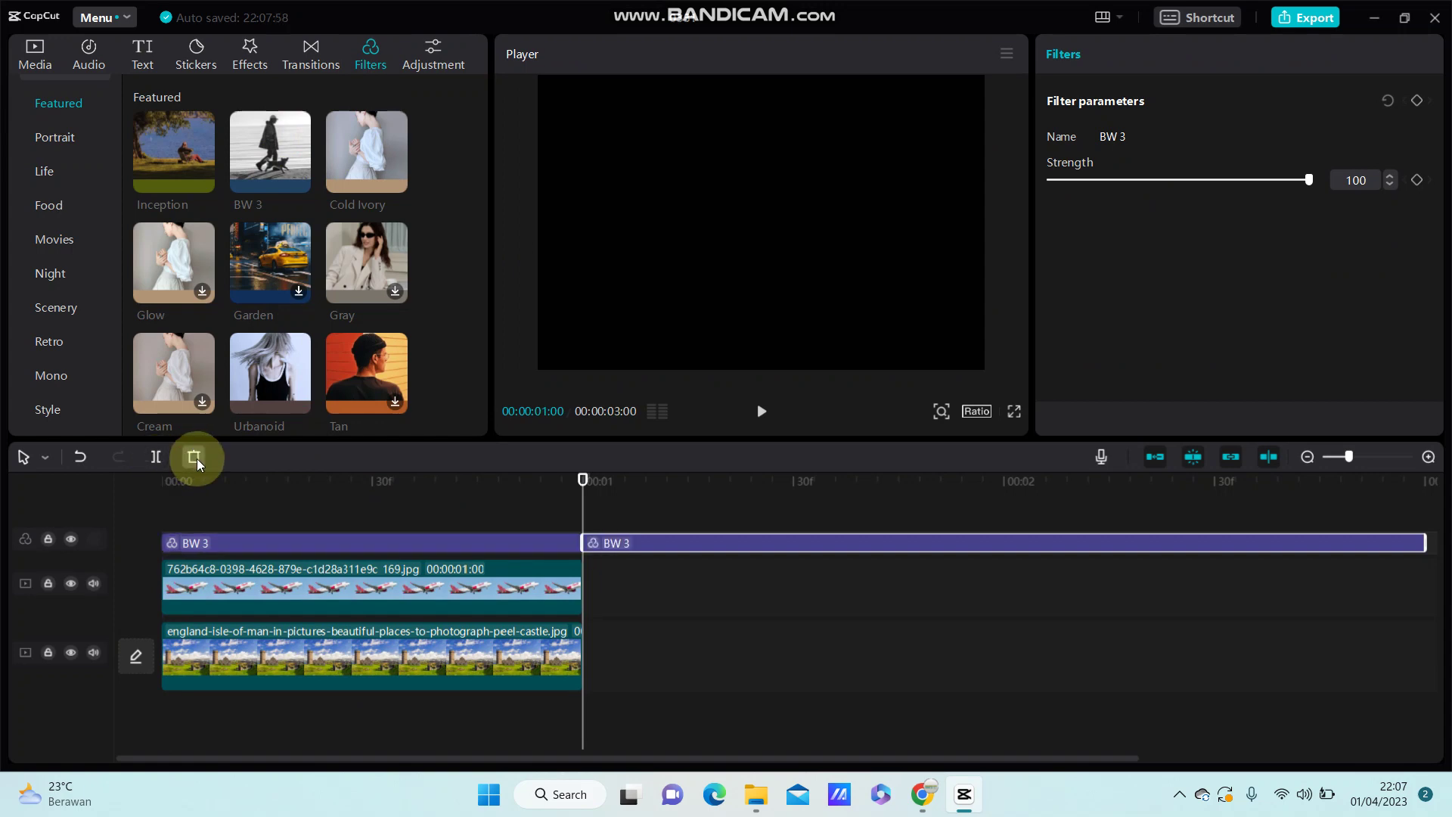
{"action": "key", "text": "Delete"}
Select the airplane clip and BW 3 filter, then merge them into a compound clip
{"action": "left_click_drag", "start_coordinate": [583, 482], "coordinate": [351, 507]}
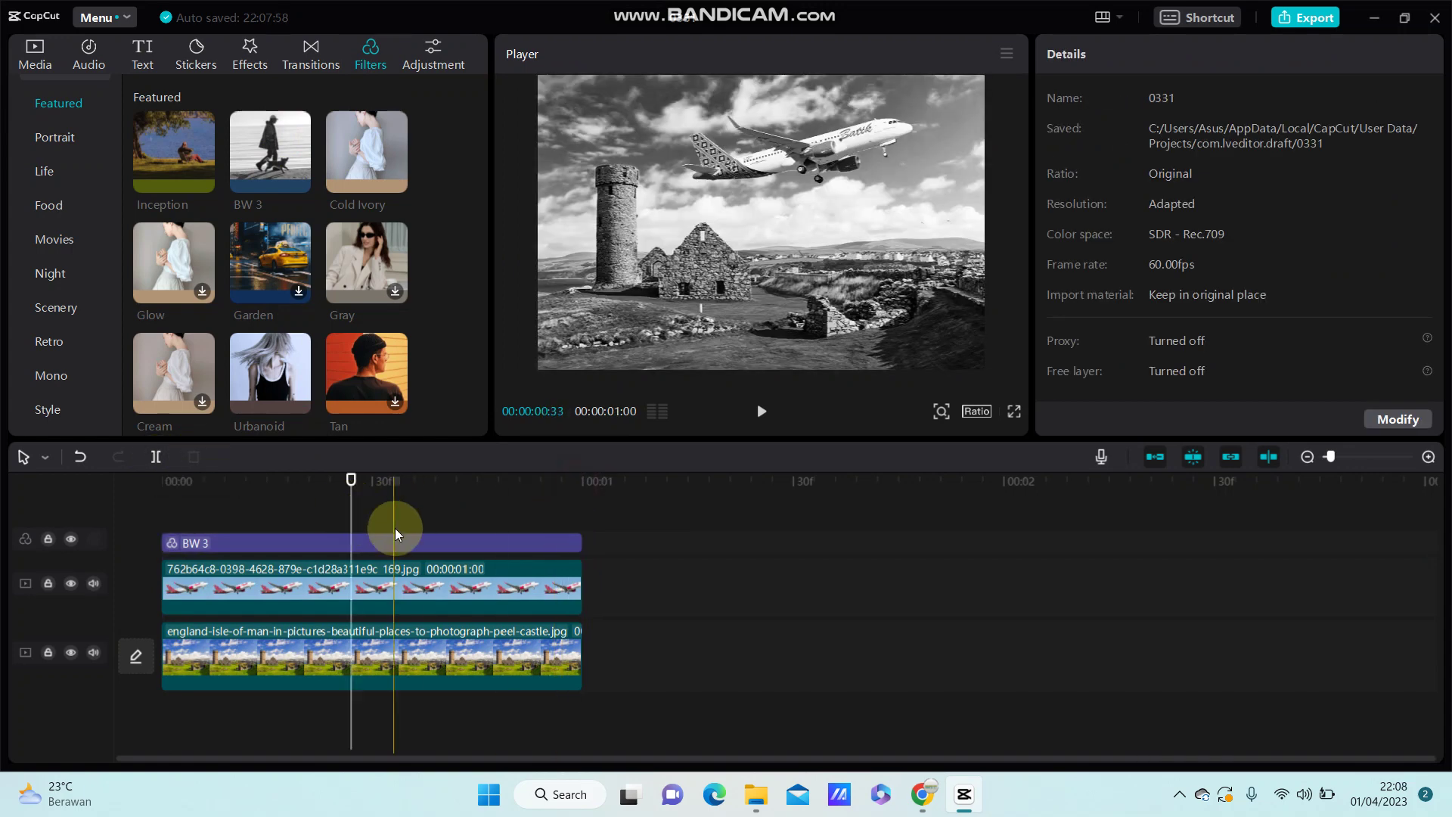
{"action": "left_click", "coordinate": [593, 581]}
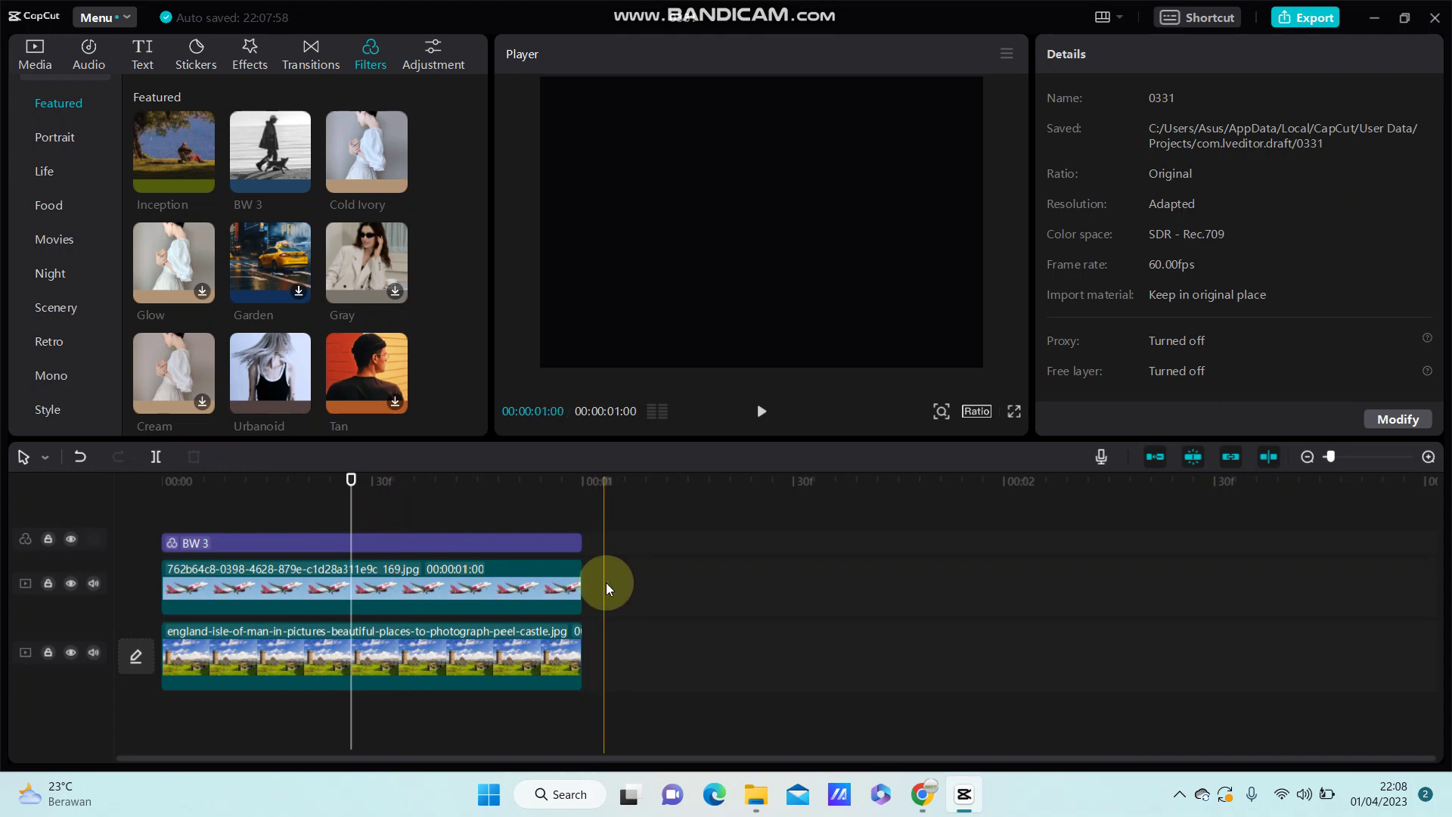
{"action": "left_click", "coordinate": [551, 573]}
{"action": "left_click", "coordinate": [420, 544], "text": "ctrl"}
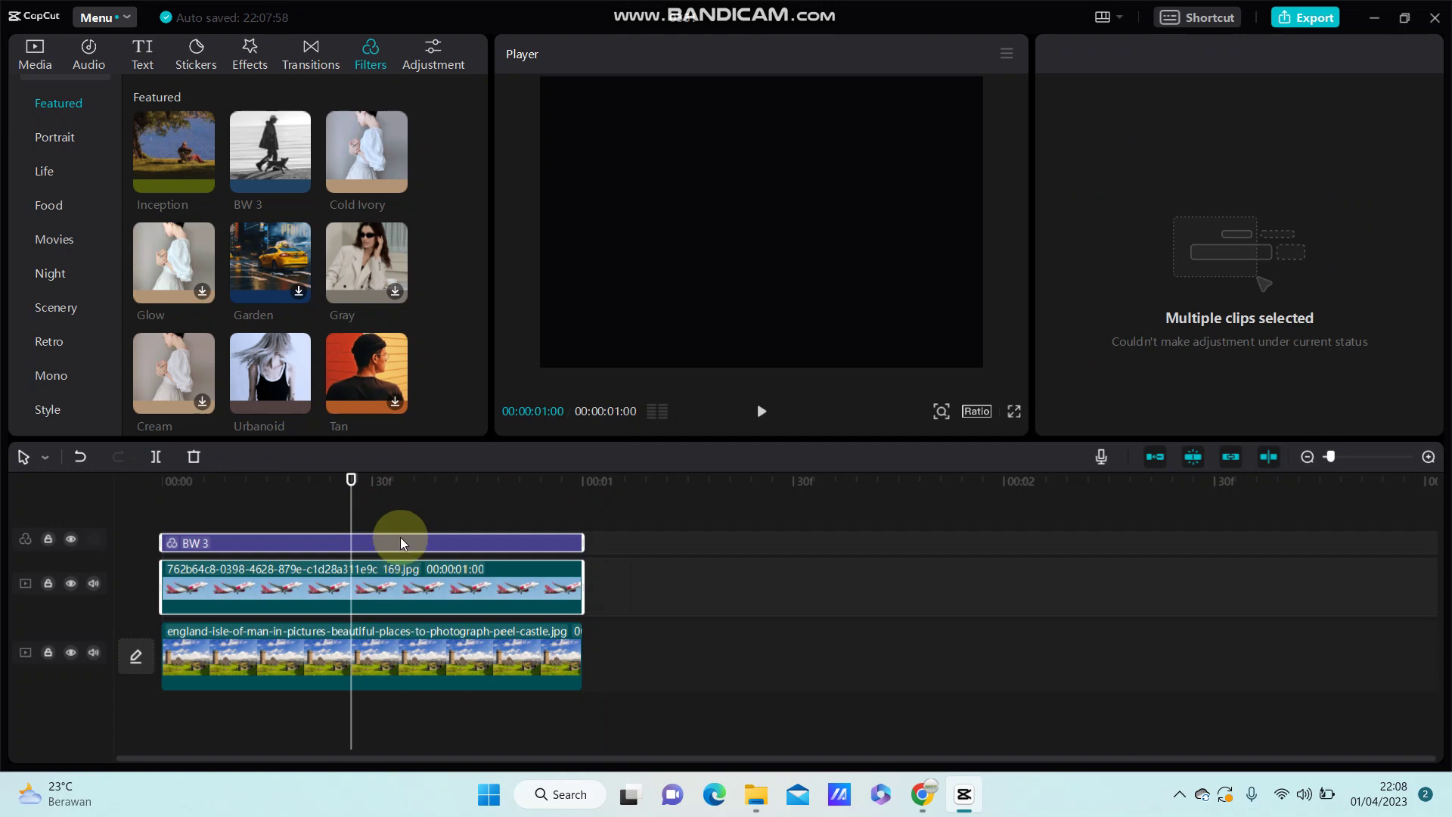
{"action": "right_click", "coordinate": [400, 542]}
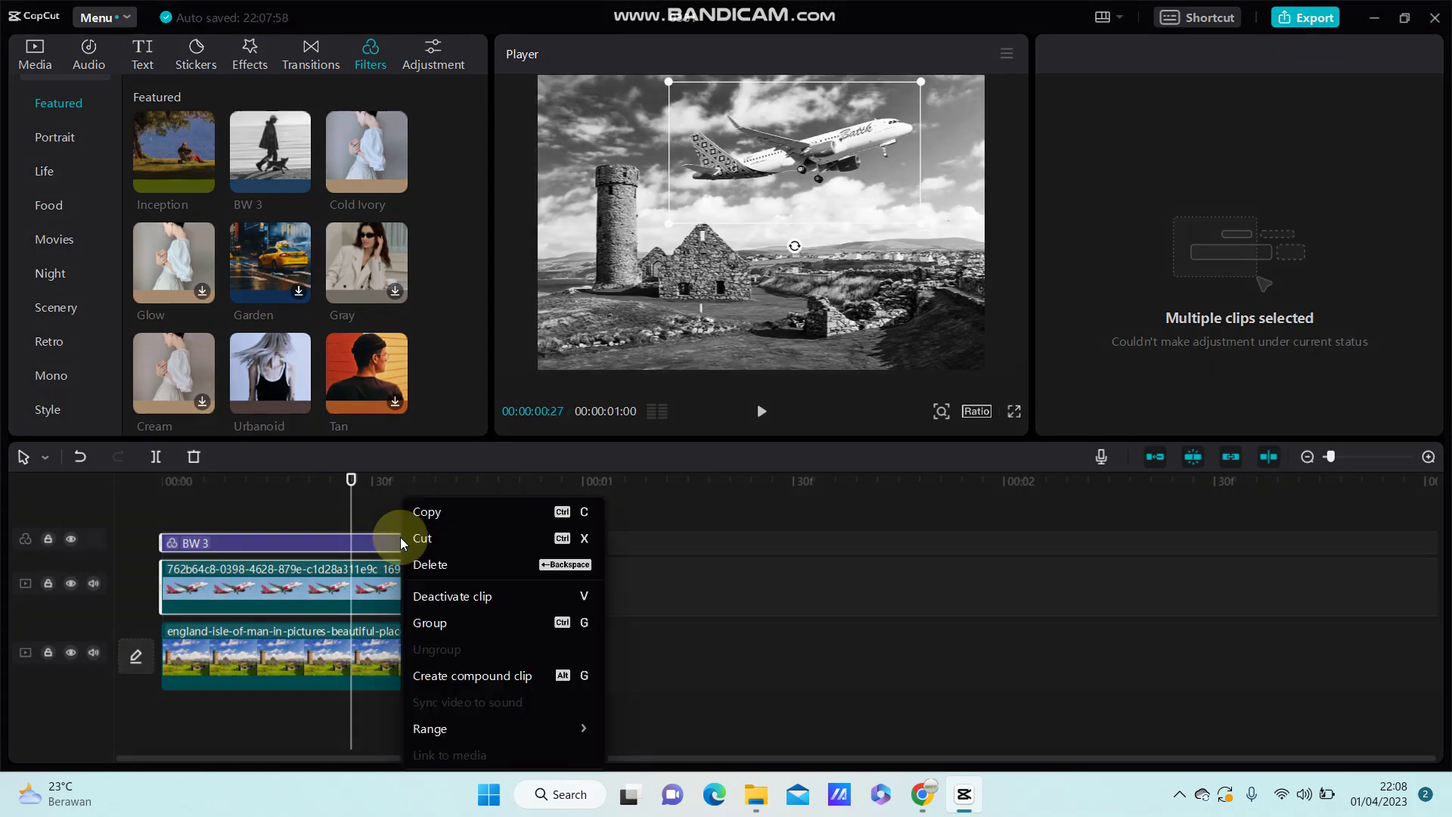
{"action": "left_click", "coordinate": [453, 676]}
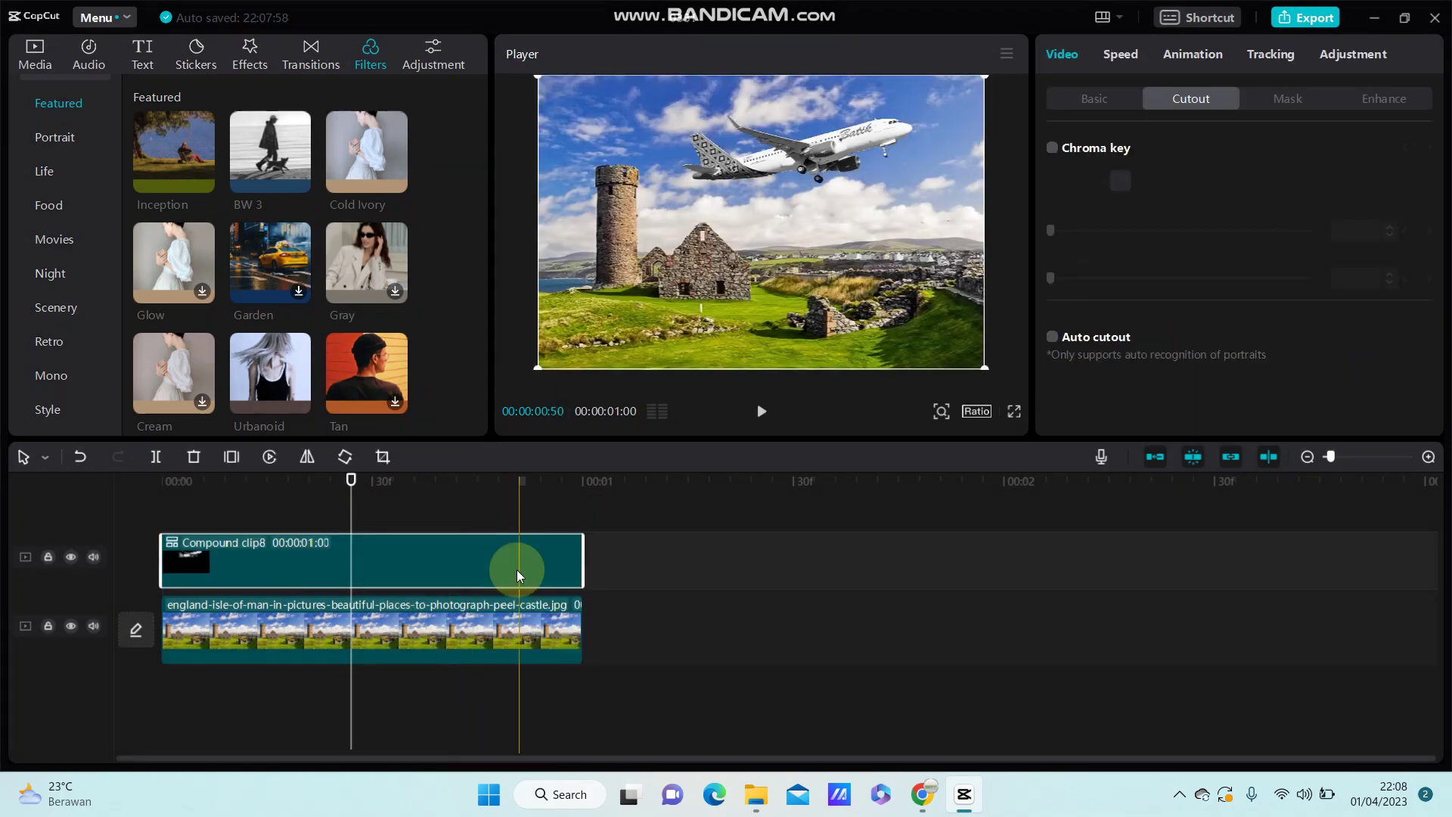
{"action": "left_click_drag", "start_coordinate": [351, 480], "coordinate": [68, 482]}
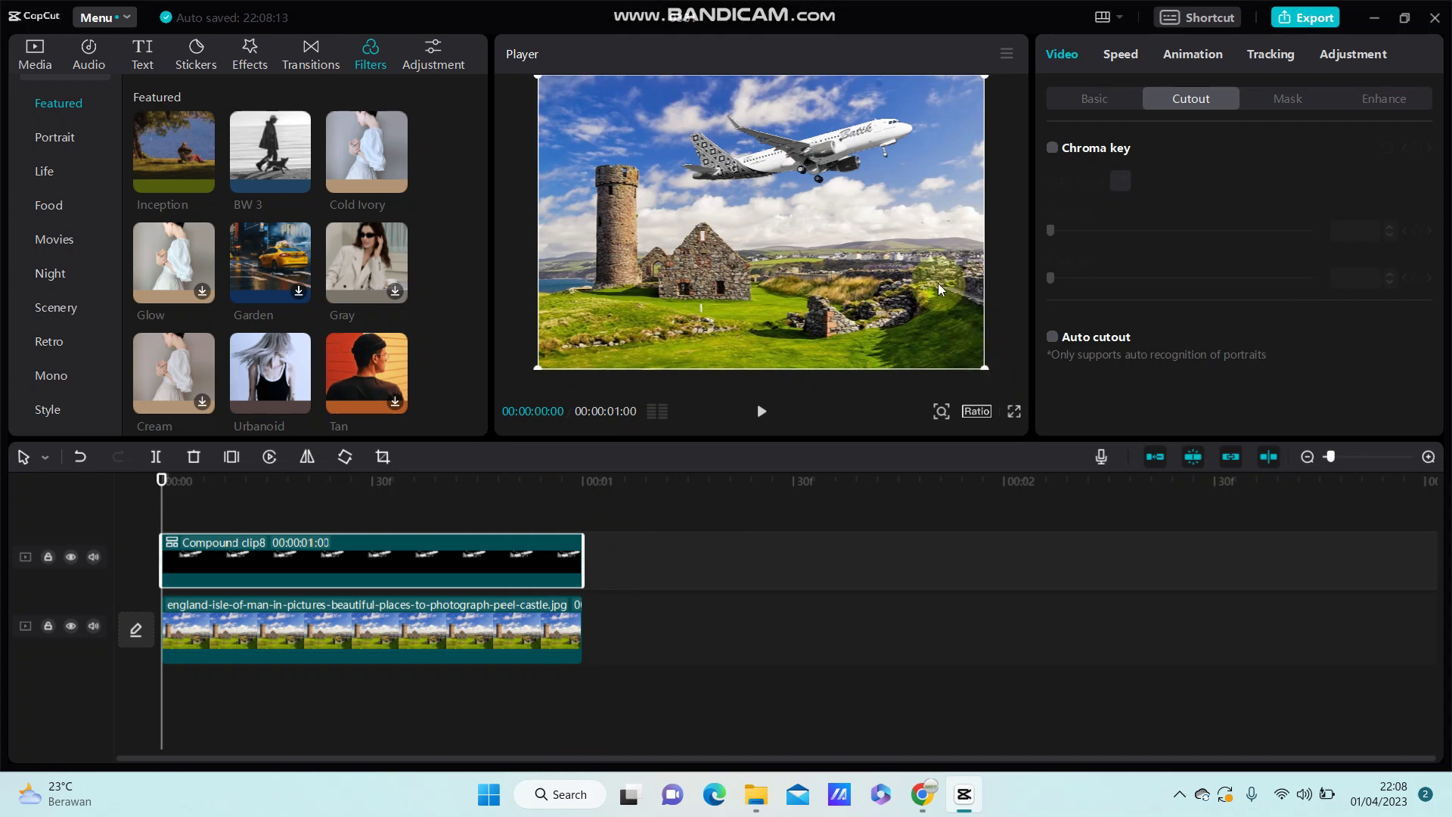
{"action": "left_click", "coordinate": [581, 500]}
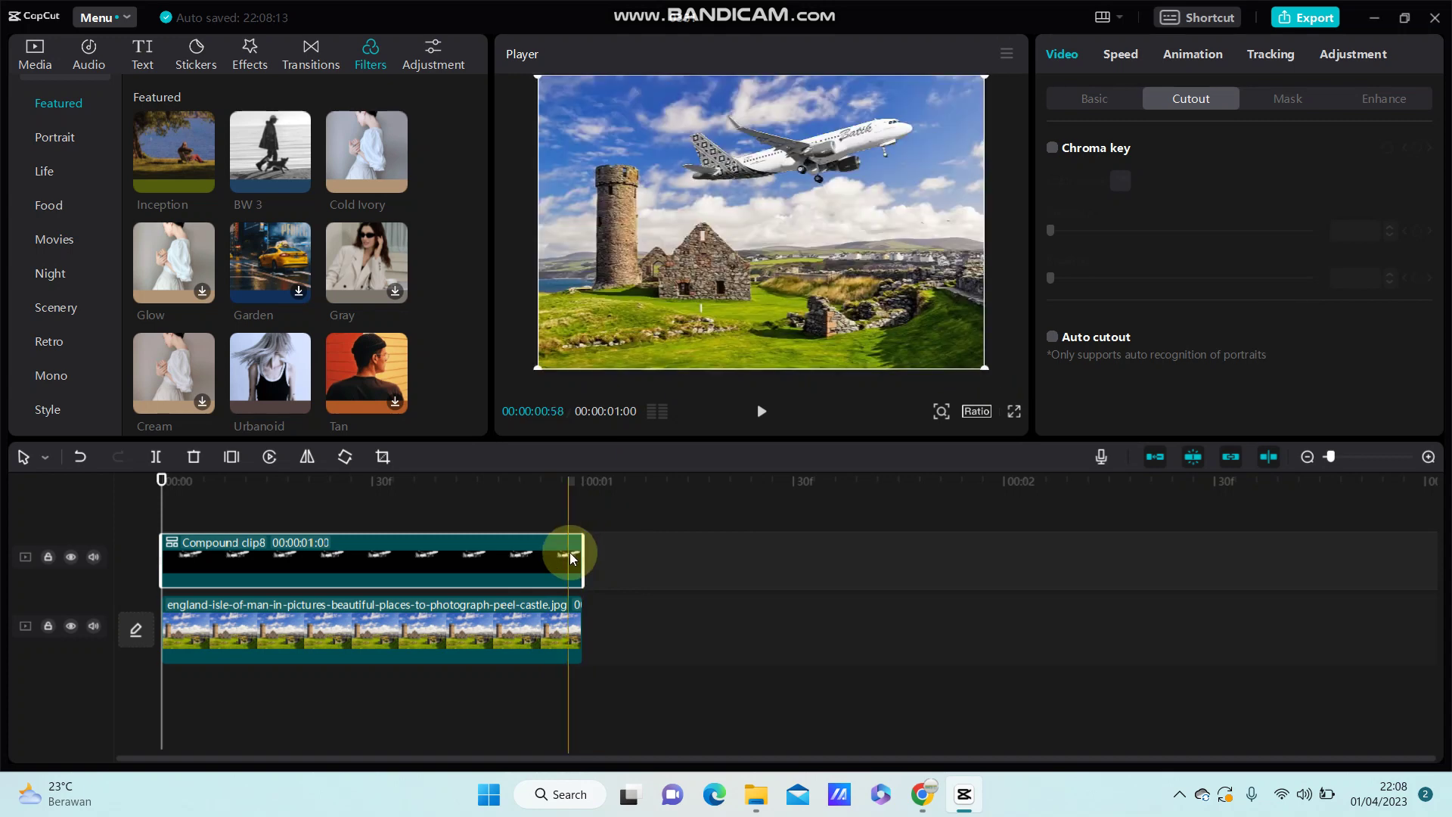
{"action": "left_click_drag", "start_coordinate": [571, 553], "coordinate": [812, 511]}
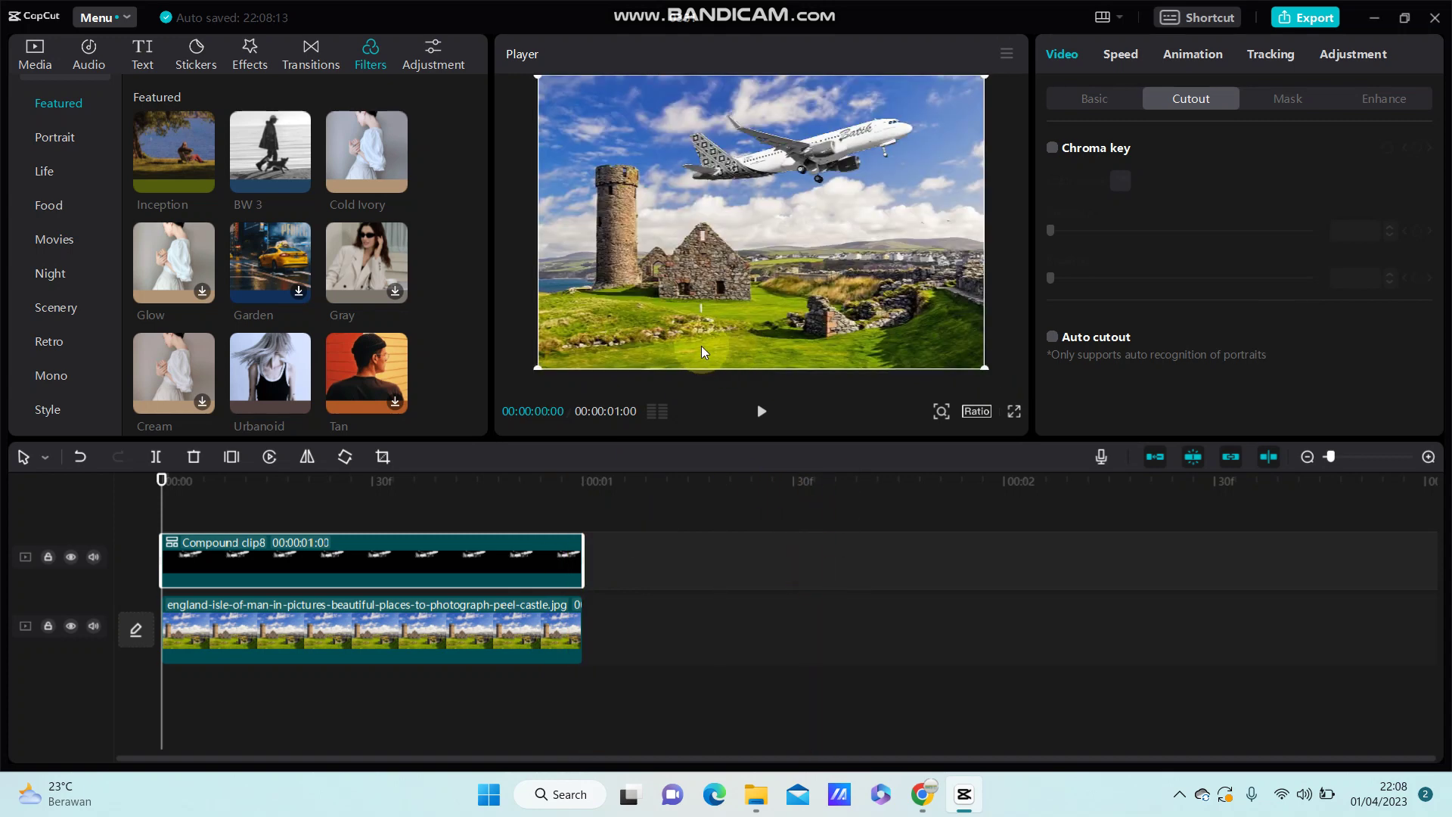